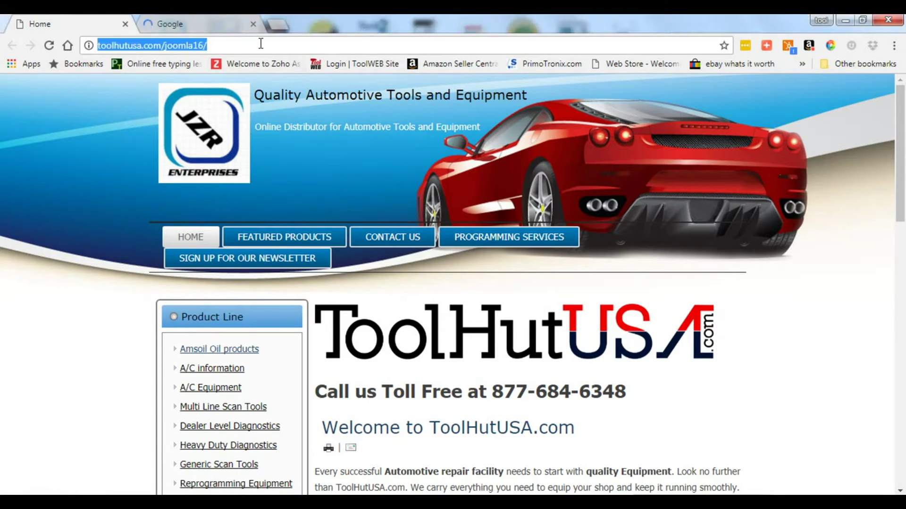
Step: Load the motorcraftservice.com Ford service info site in the browser
type("www.")
key("Right")
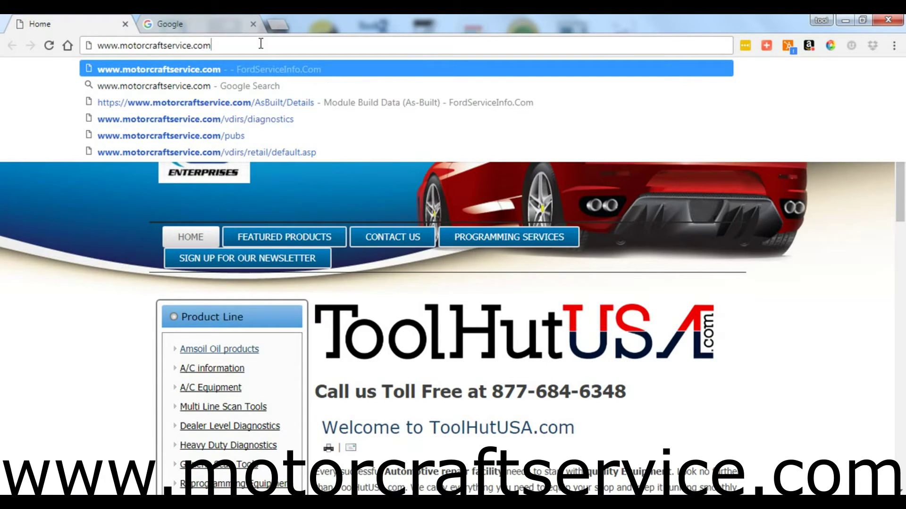
key("Return")
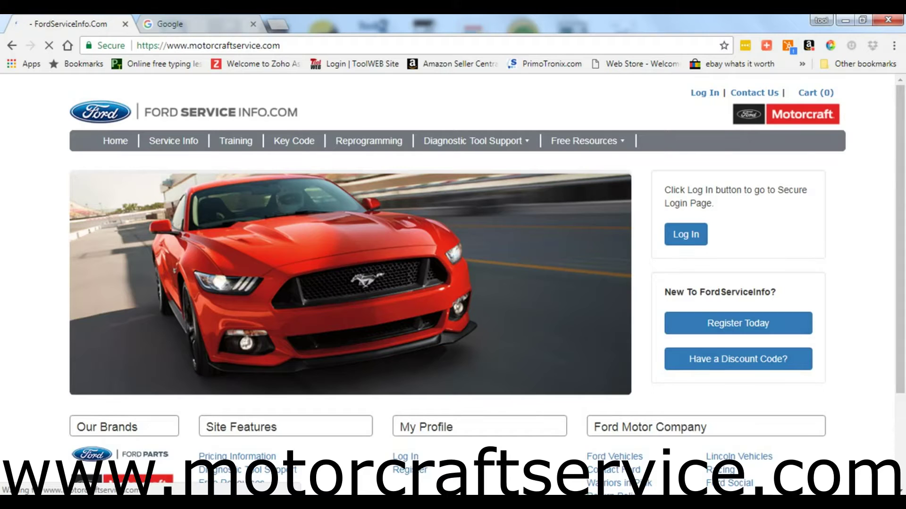
Step: From the free Quick Guides, open the Module Build Data (As-Built) page
mouse_move(578, 147)
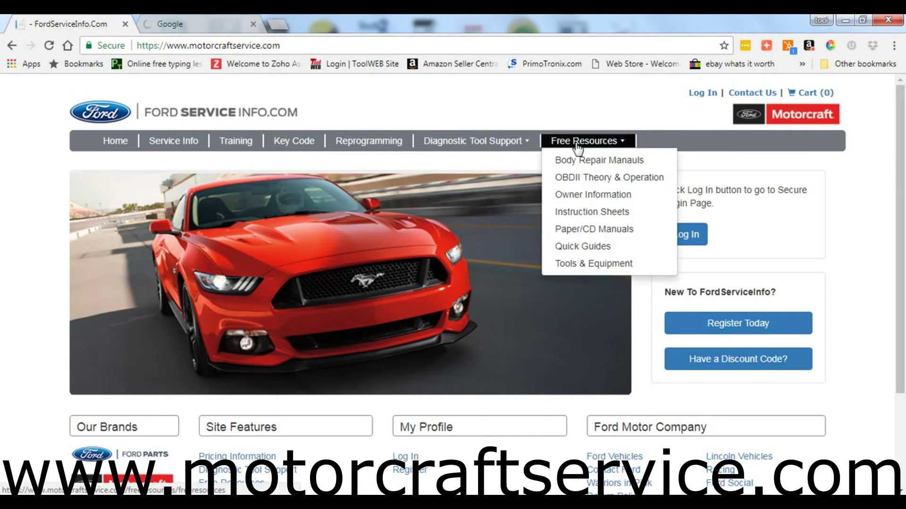
left_click(579, 245)
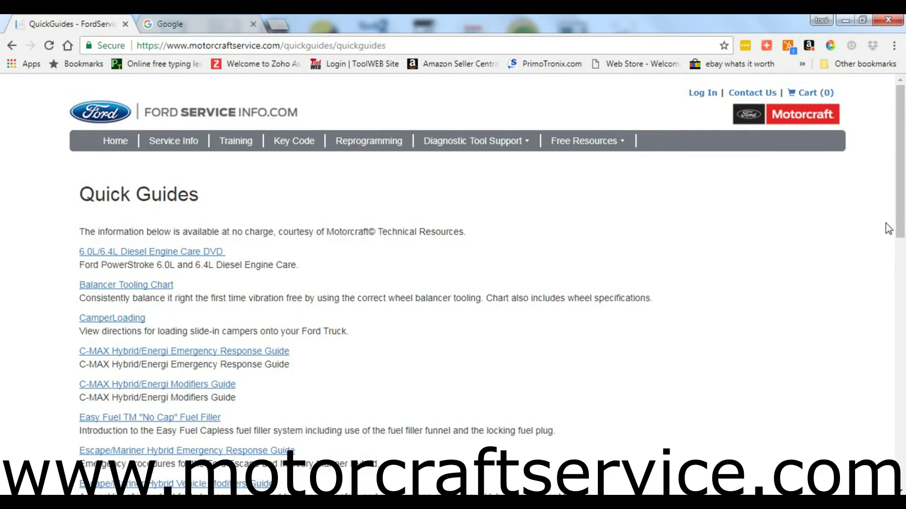
left_click_drag(903, 218, 904, 398)
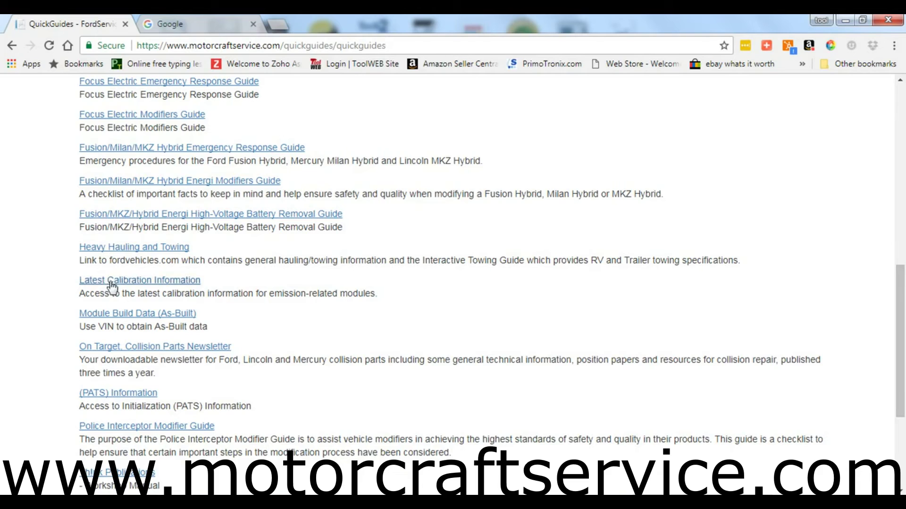
left_click(117, 314)
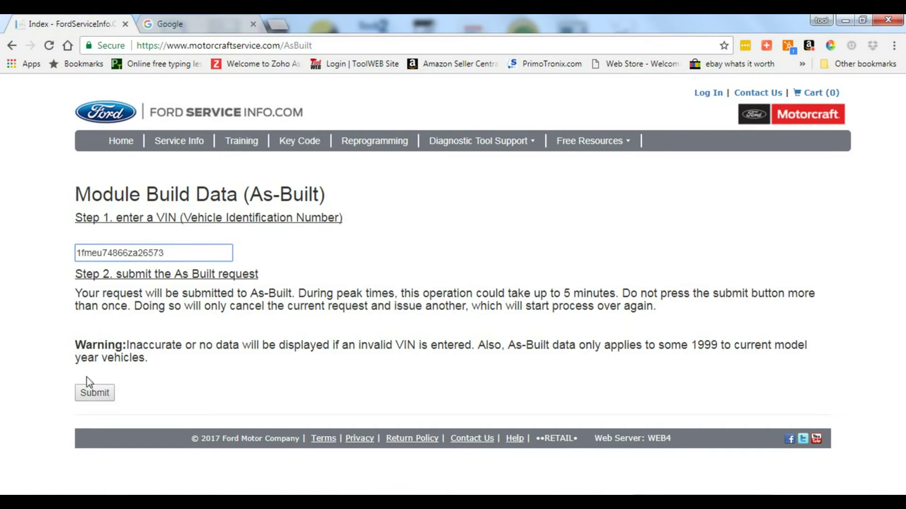
Step: Submit the VIN to retrieve the vehicle's As-Built module data file
left_click(94, 393)
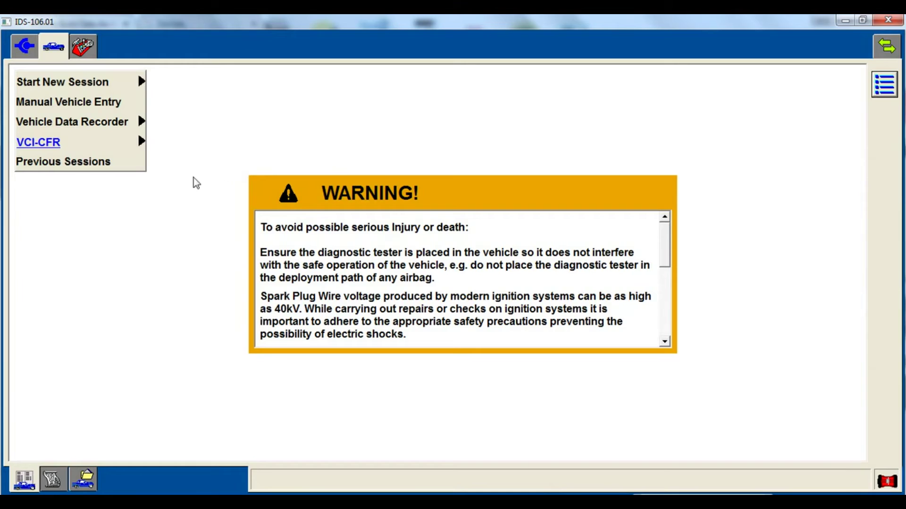
Step: Start a new All other session and decline retrying PCM communication
left_click(85, 89)
left_click(154, 83)
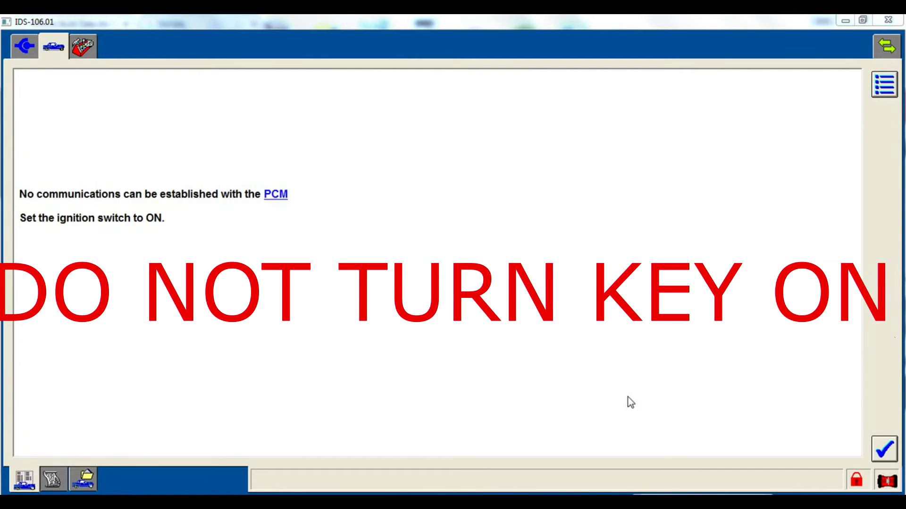
left_click(884, 449)
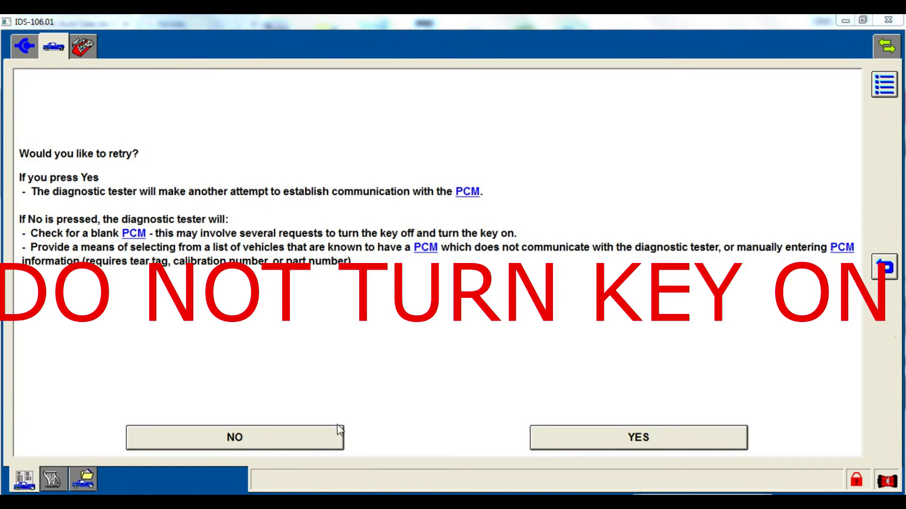
left_click(264, 448)
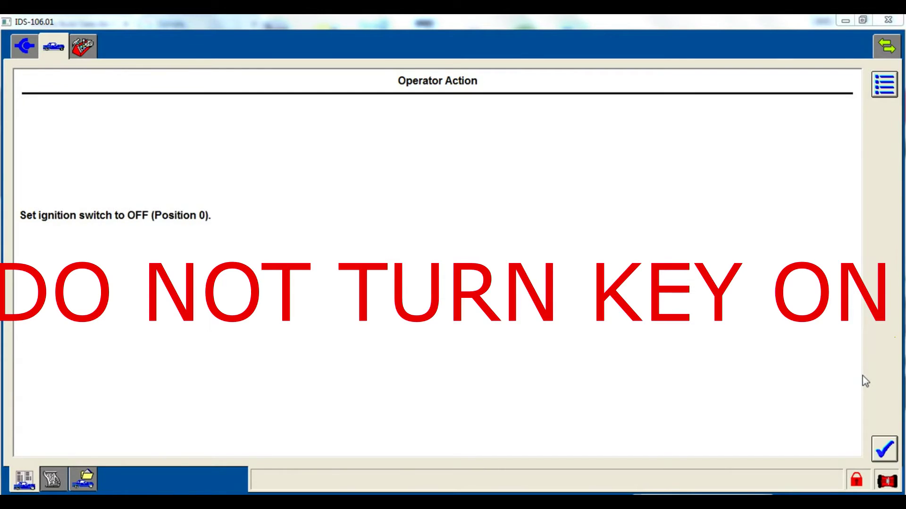
Step: Confirm the ignition switch, ignition on, off and on-again prompts
left_click(884, 446)
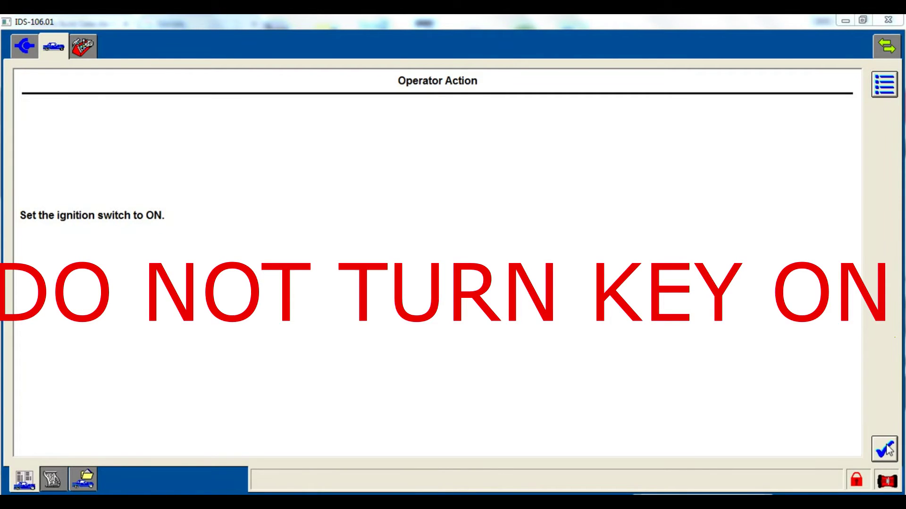
left_click(887, 449)
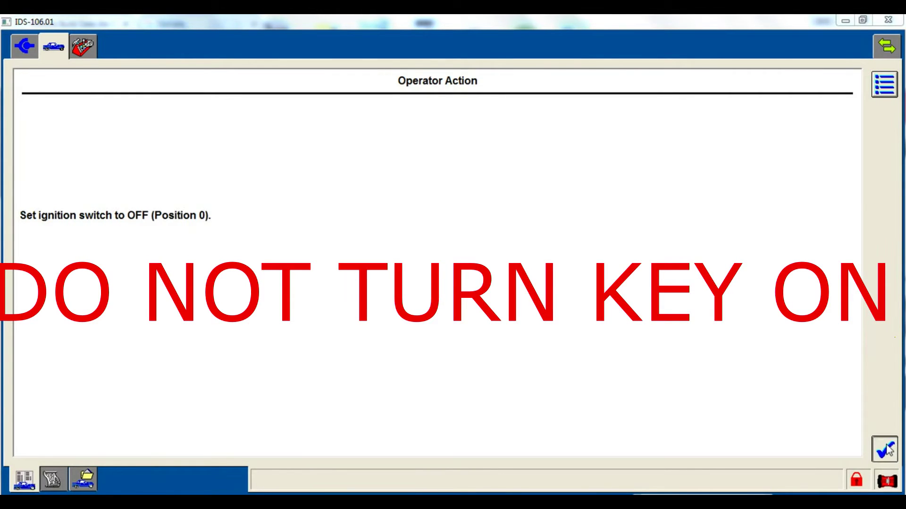
left_click(885, 449)
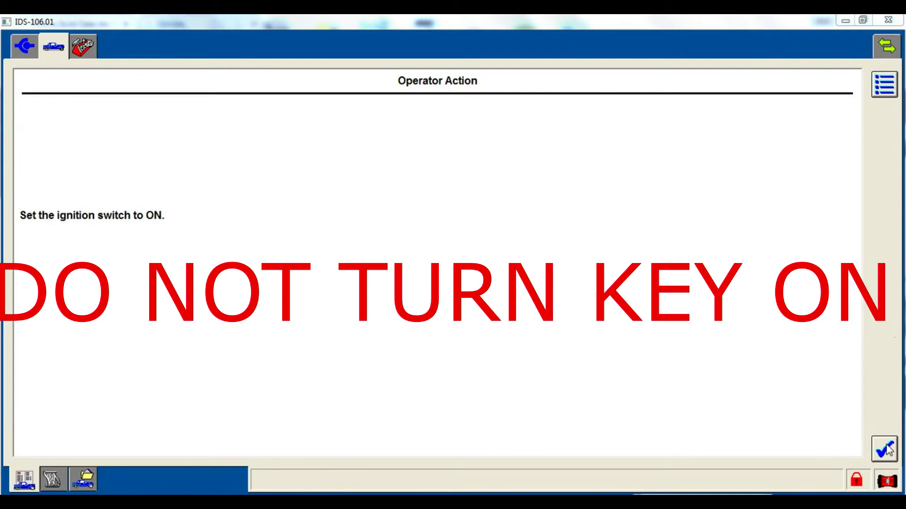
left_click(885, 449)
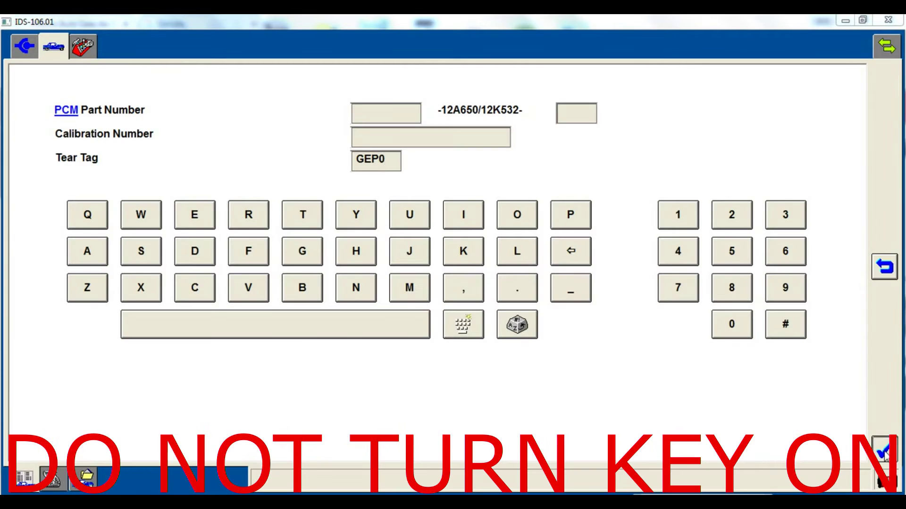
Step: Select Explorer and confirm the 3V 4.6L automatic gasoline vehicle specification
left_click(885, 450)
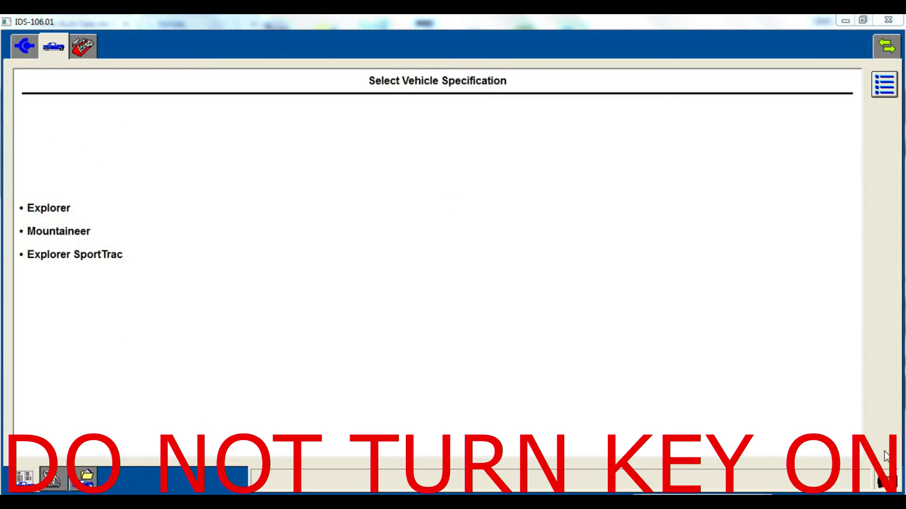
left_click(62, 211)
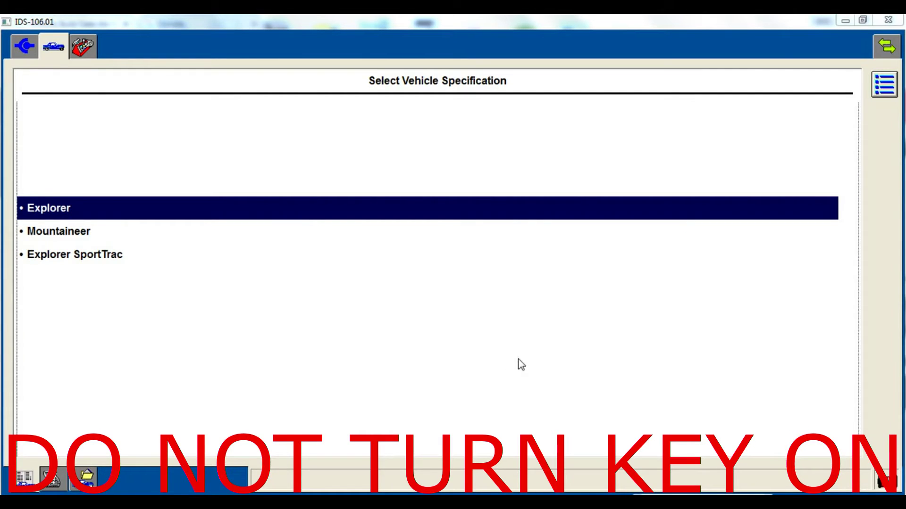
left_click(844, 480)
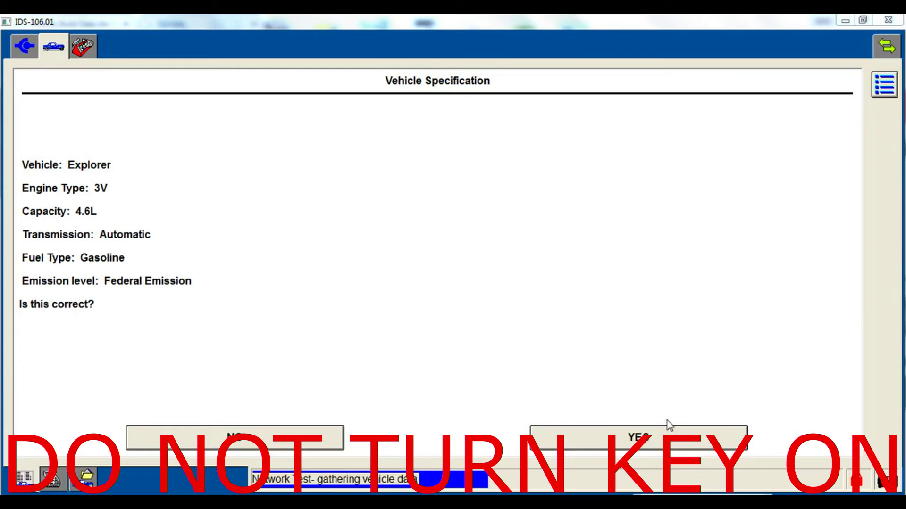
left_click(652, 442)
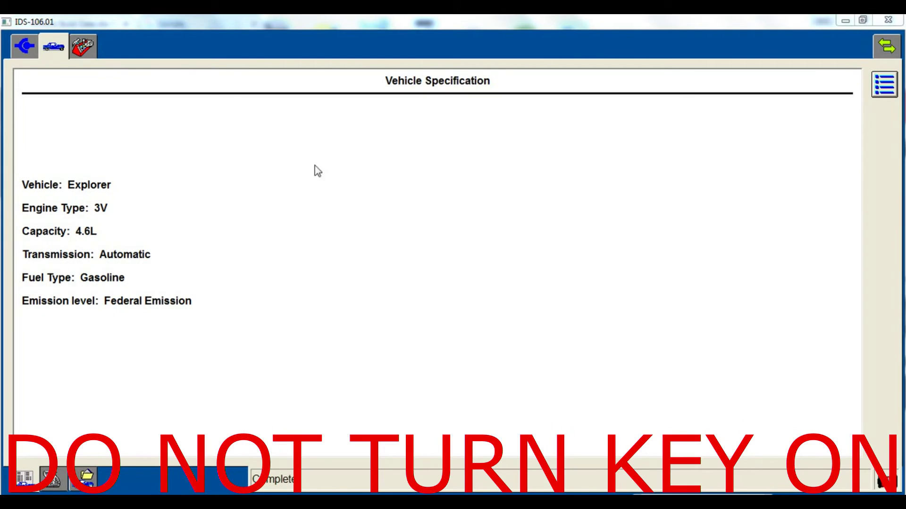
Step: From the Toolbox's module programming, choose PCM installation, dismiss the database warning, confirm ignition off
left_click(81, 49)
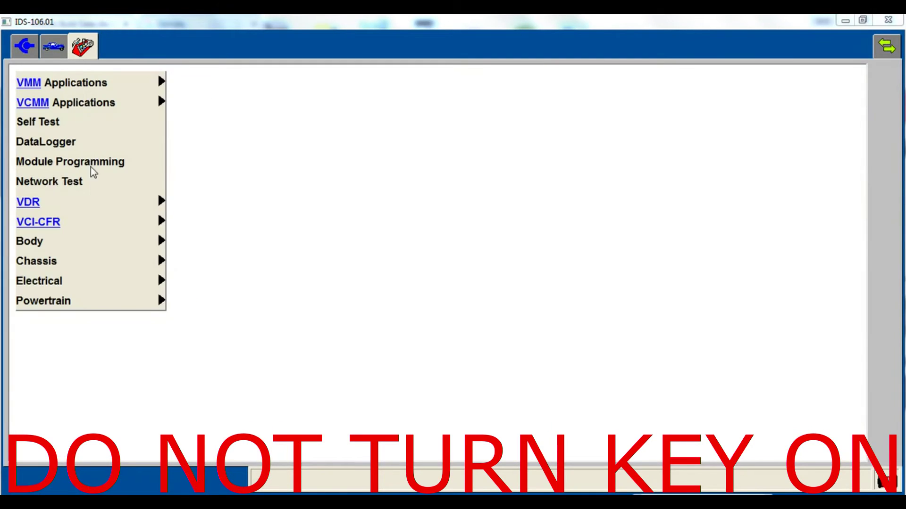
left_click(99, 163)
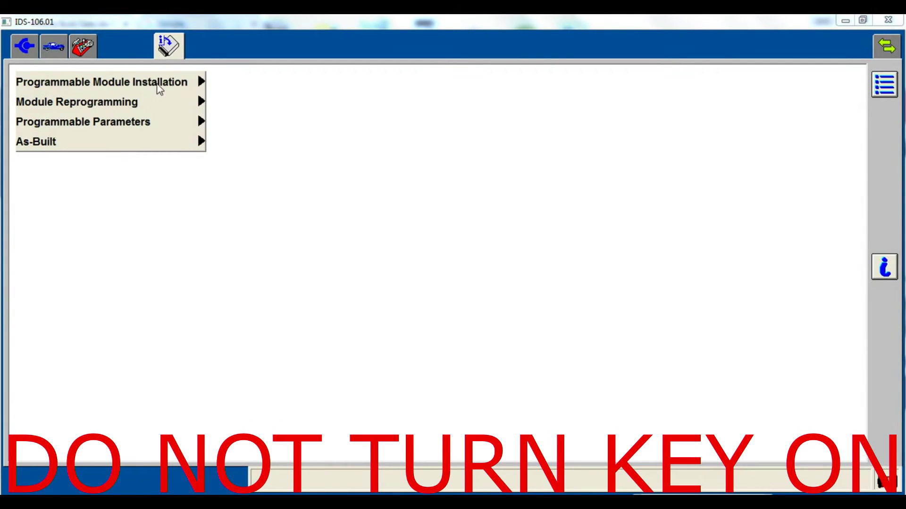
mouse_move(165, 85)
left_click(221, 222)
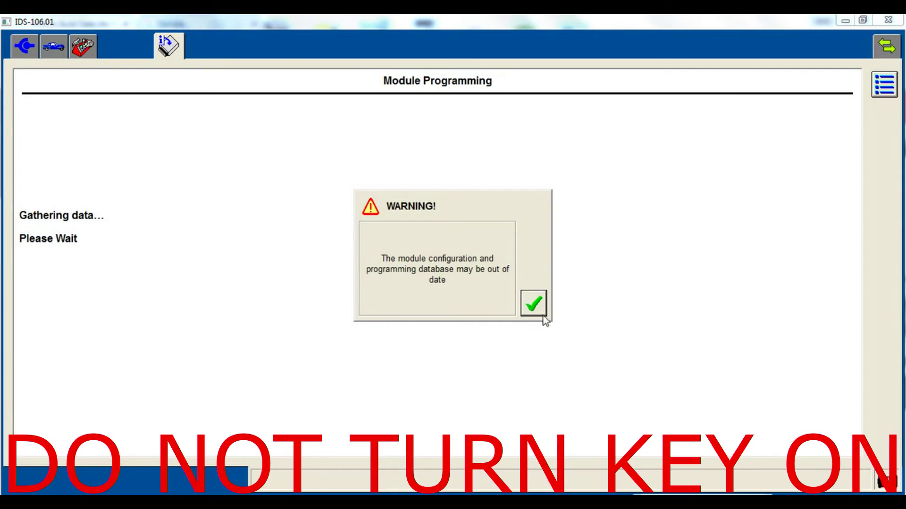
left_click(538, 311)
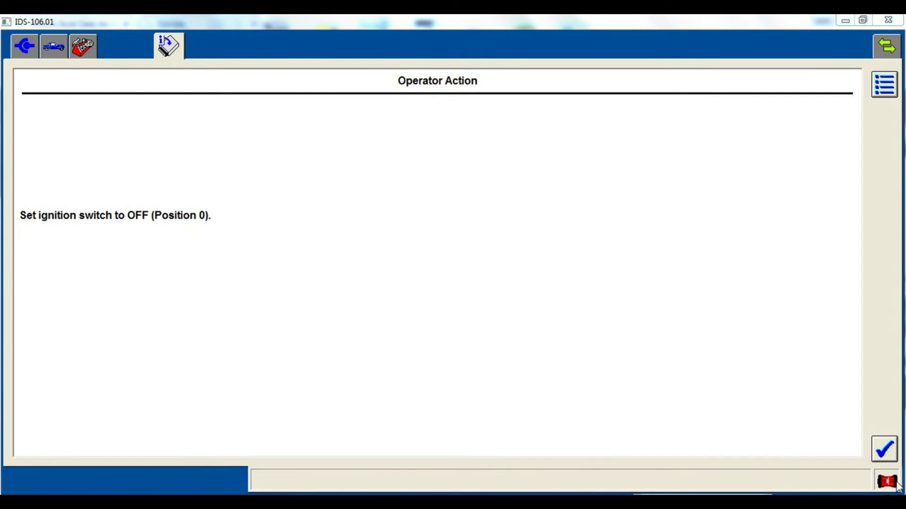
left_click(882, 450)
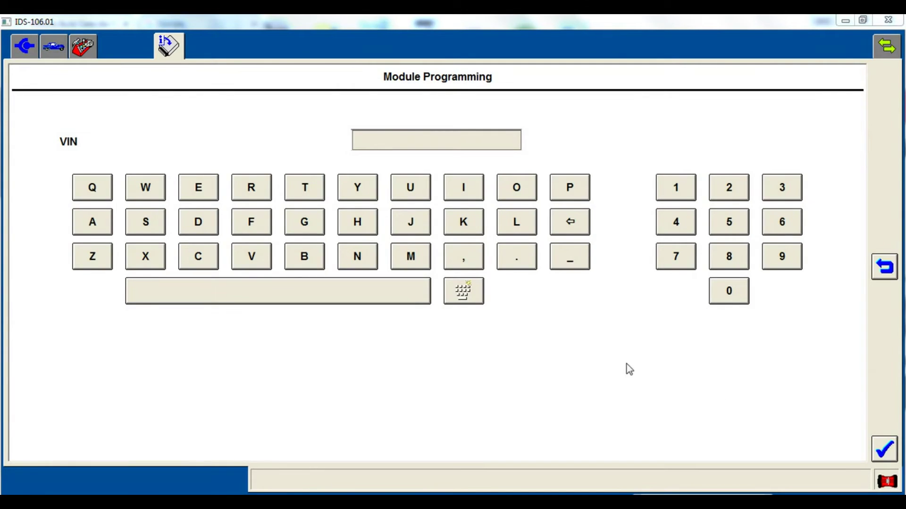
Step: Copy the VIN from the As-Built page and return to IDS's VIN field
left_click(390, 136)
key("alt+Tab")
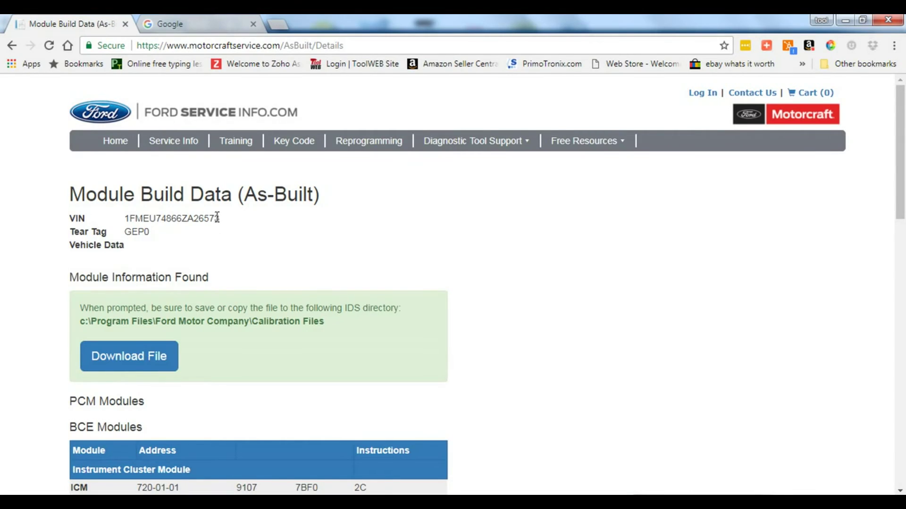
left_click_drag(219, 217, 127, 216)
key("ctrl+c")
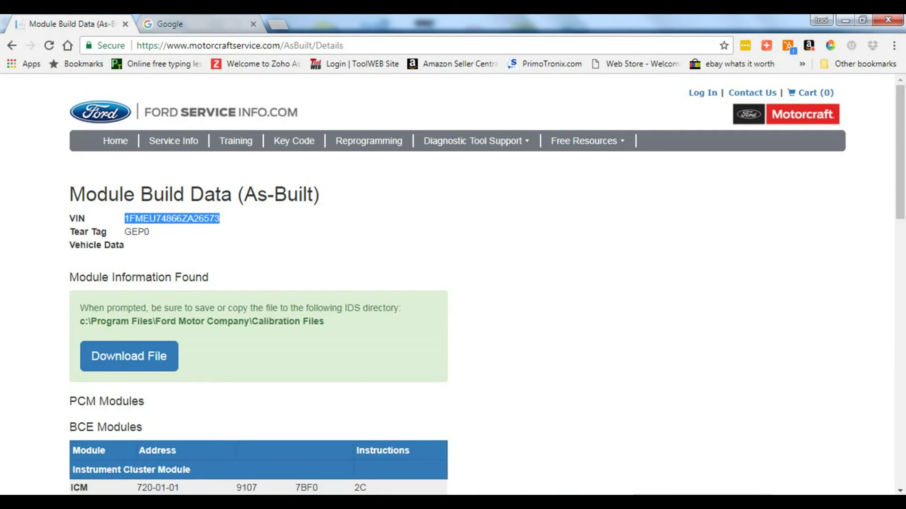
key("alt+Tab")
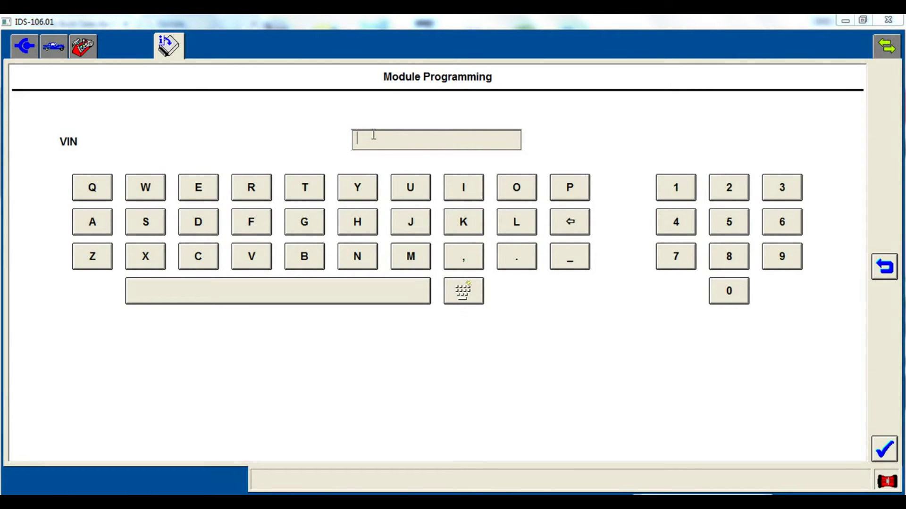
Step: Paste and confirm the VIN, pass the installation and safety notices, and confirm PATS
key("ctrl+v")
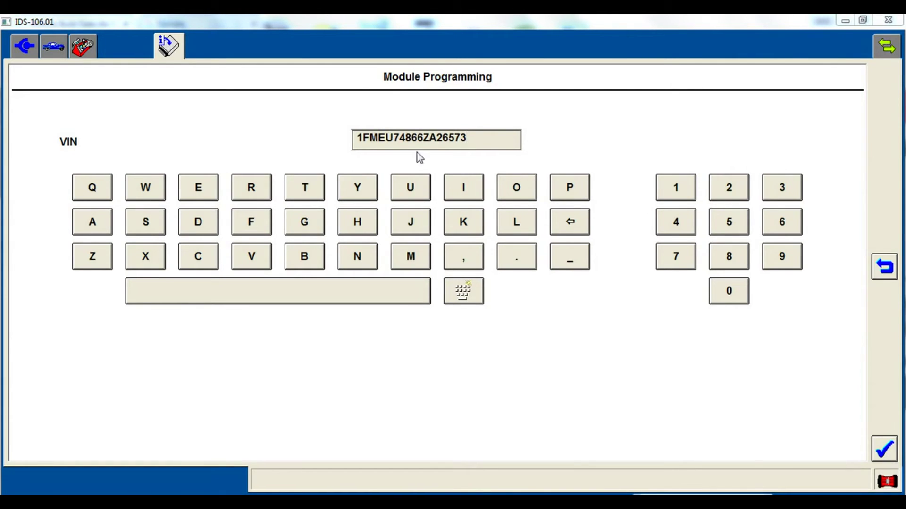
left_click(880, 451)
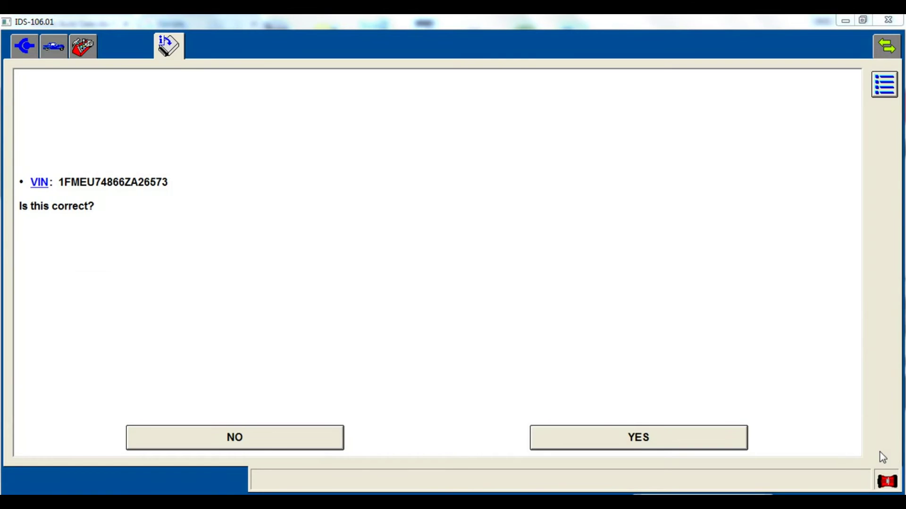
left_click(589, 439)
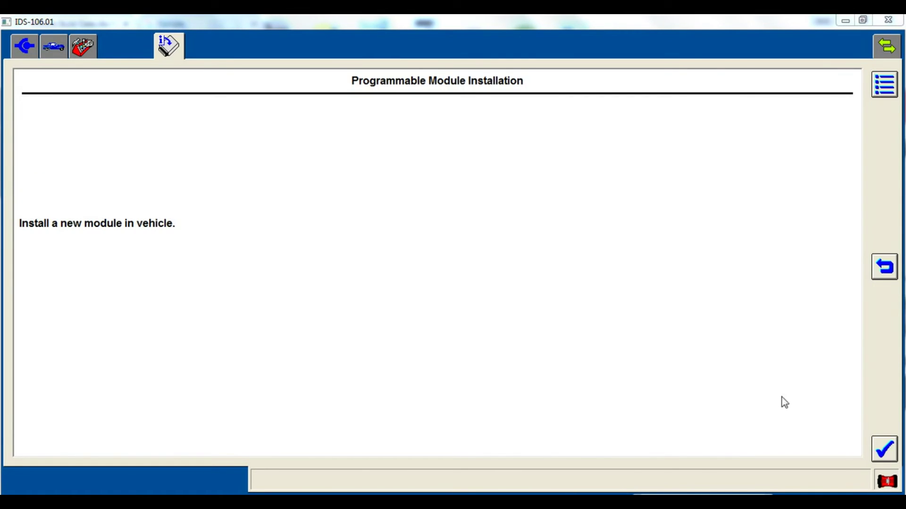
left_click(884, 452)
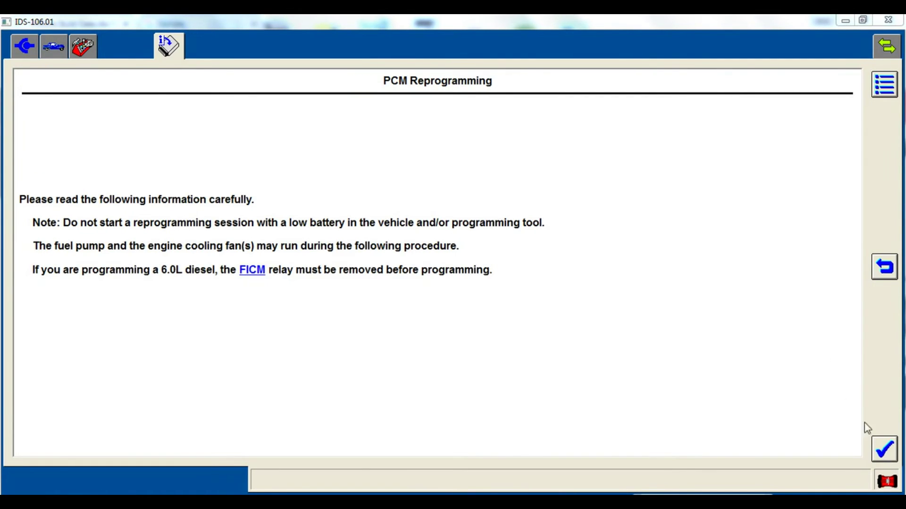
left_click(885, 451)
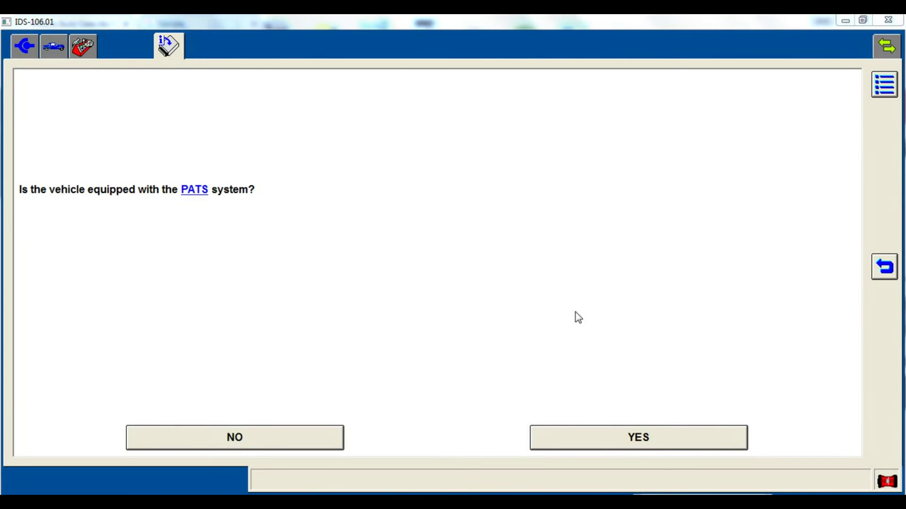
left_click(625, 439)
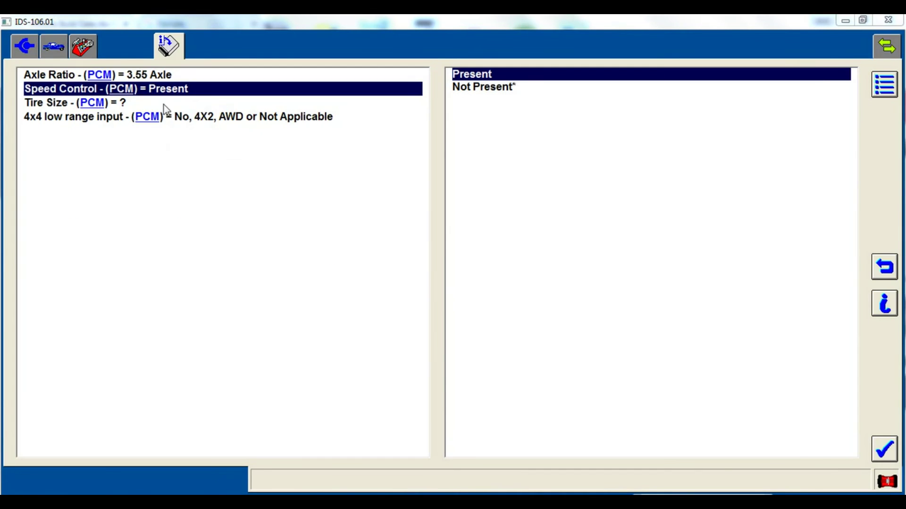
Step: Skip the tire size entry, set 4x4 low range input to YES, and accept
left_click(163, 103)
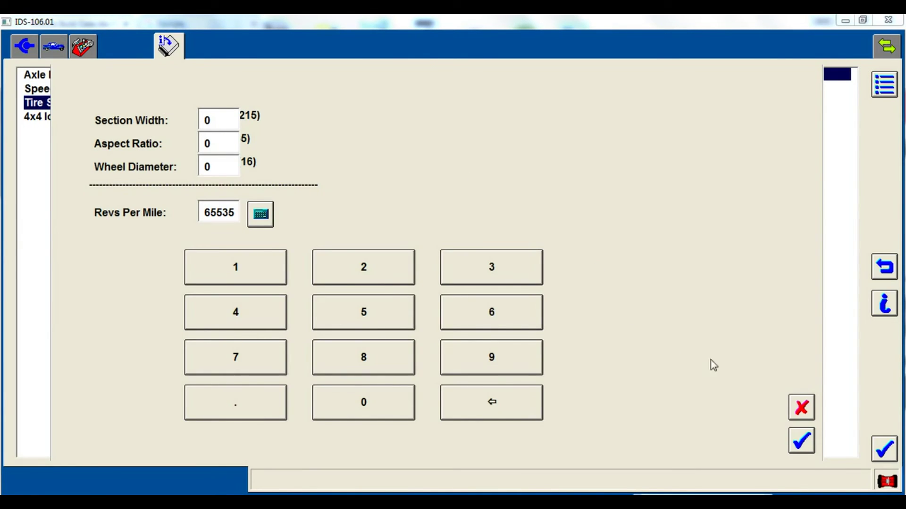
left_click(802, 406)
left_click(263, 117)
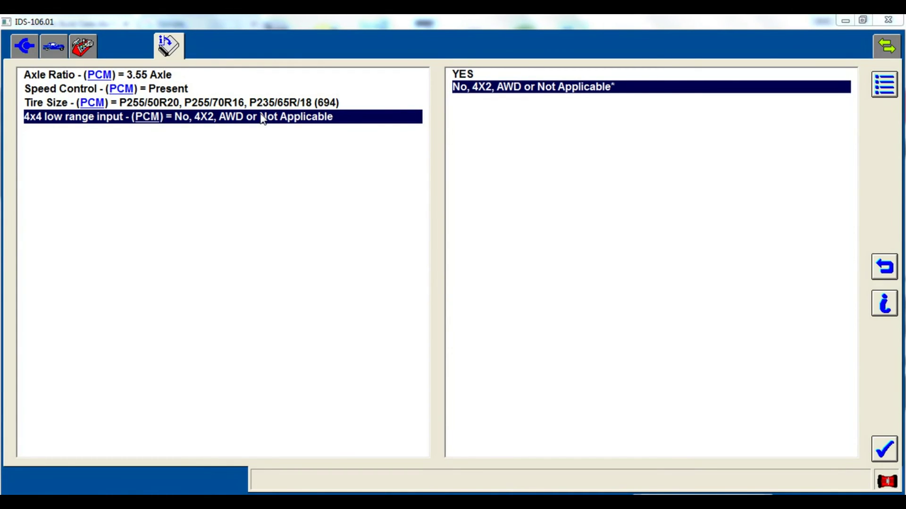
left_click(491, 76)
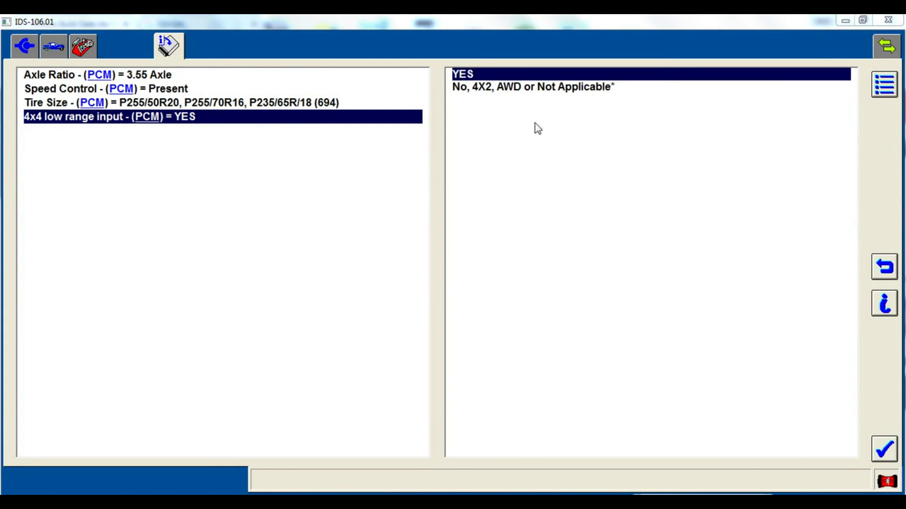
left_click(890, 450)
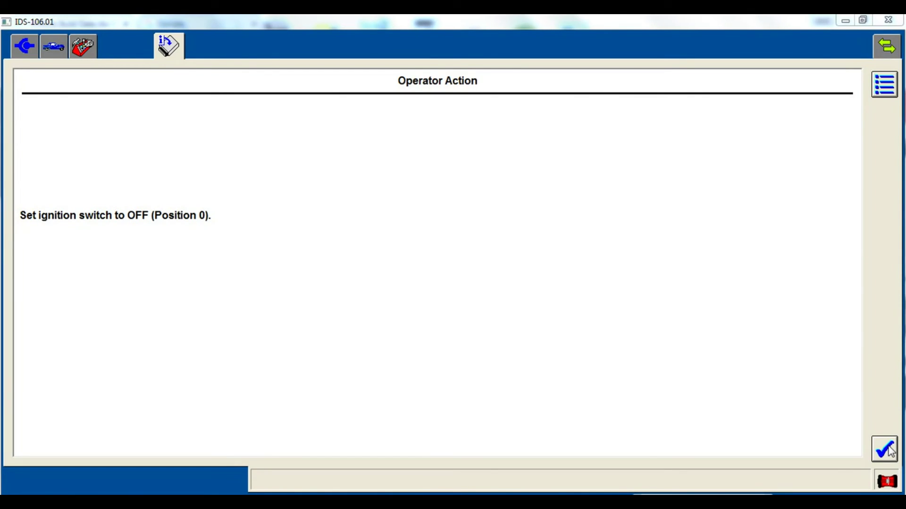
Step: Confirm each ignition OFF/ON prompt through PCM reprogramming until the calibration is loaded
left_click(889, 450)
left_click(890, 450)
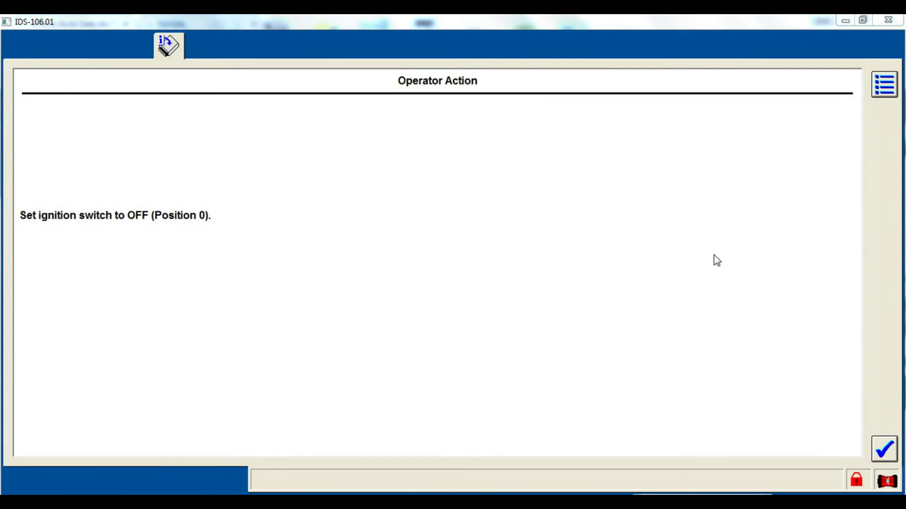
left_click(884, 447)
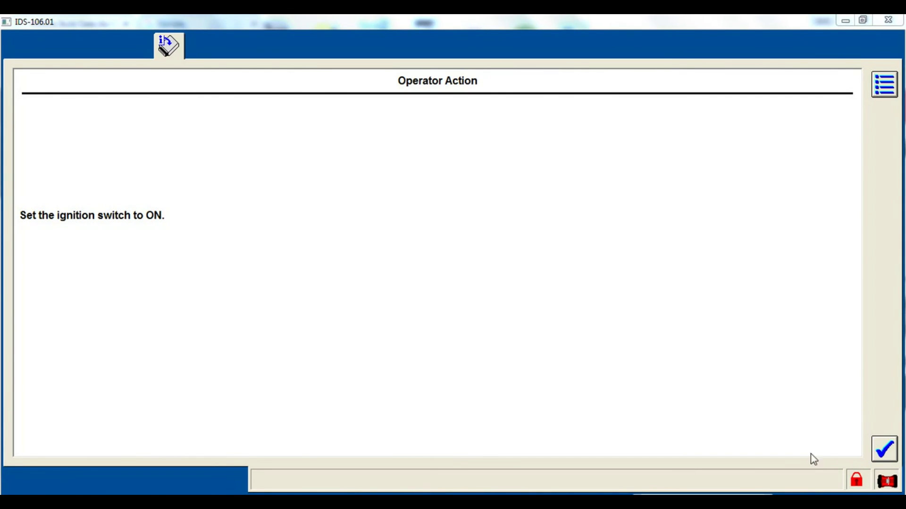
left_click(884, 449)
left_click(879, 451)
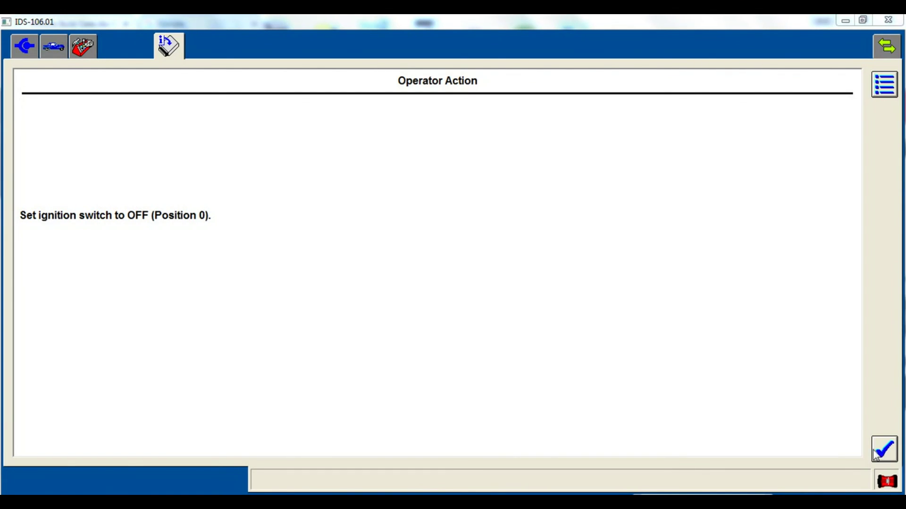
left_click(875, 452)
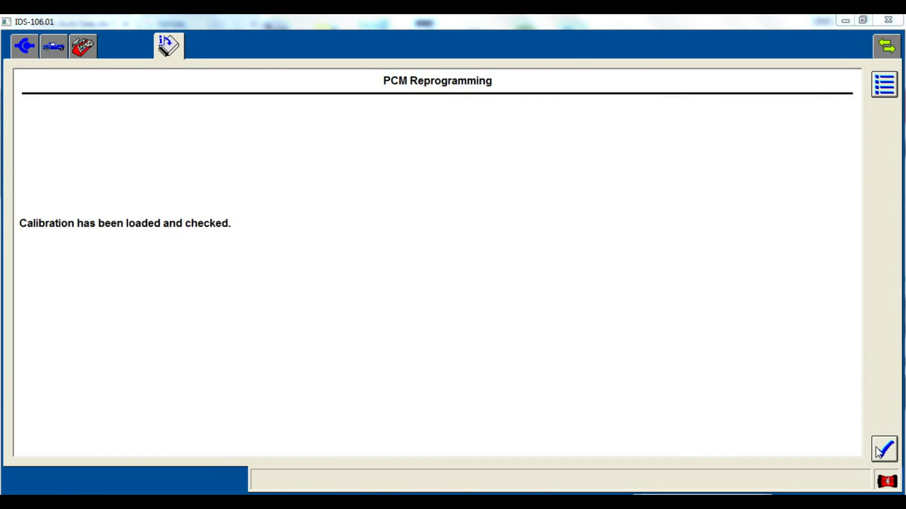
Step: Acknowledge the calibration-loaded and FICM relay messages to reach label data 6U7A-12A650-EAG
left_click(883, 452)
left_click(885, 450)
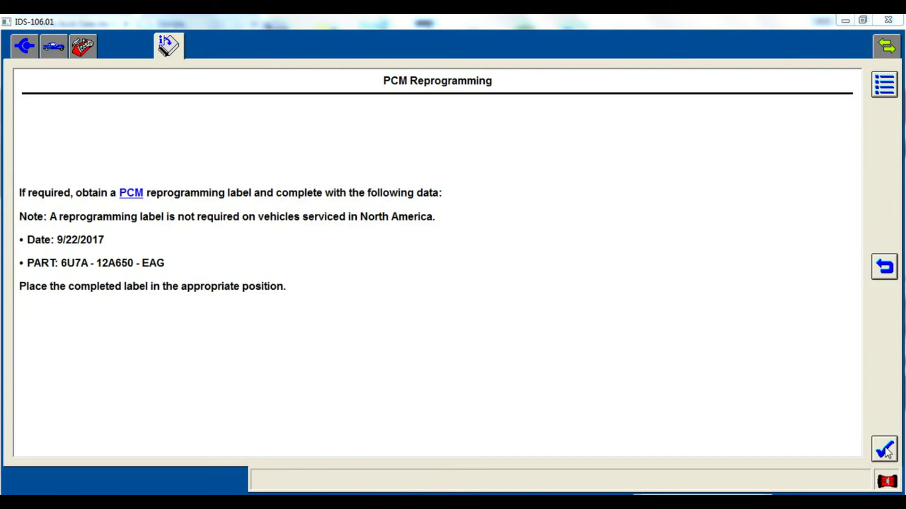